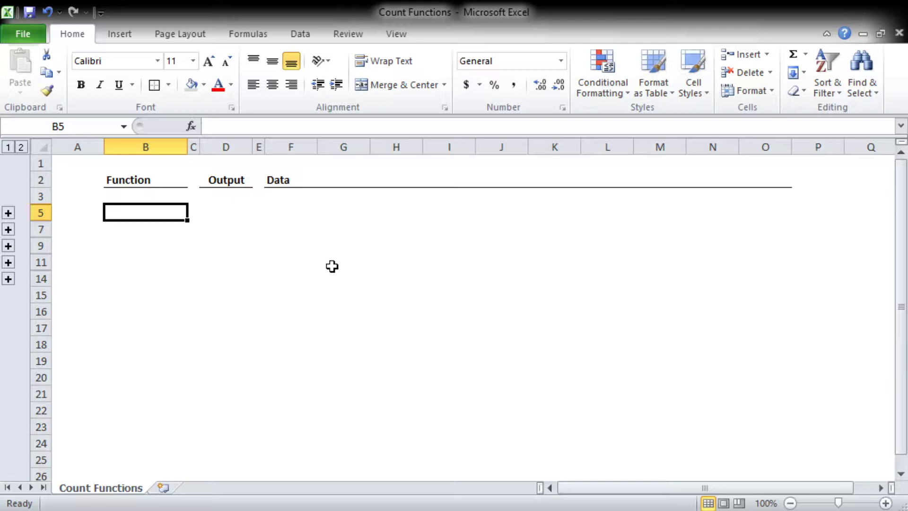
Step: Start a =count entry in B5, then discard it
type("=")
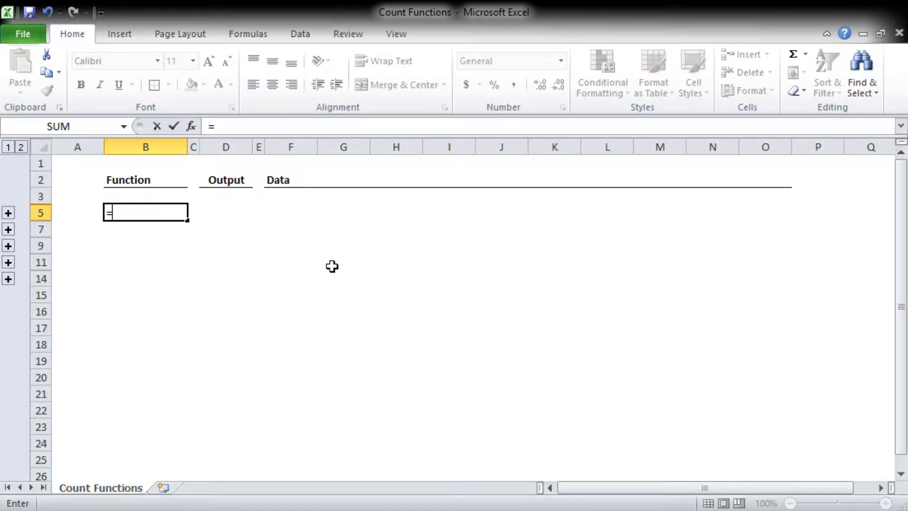
type("count")
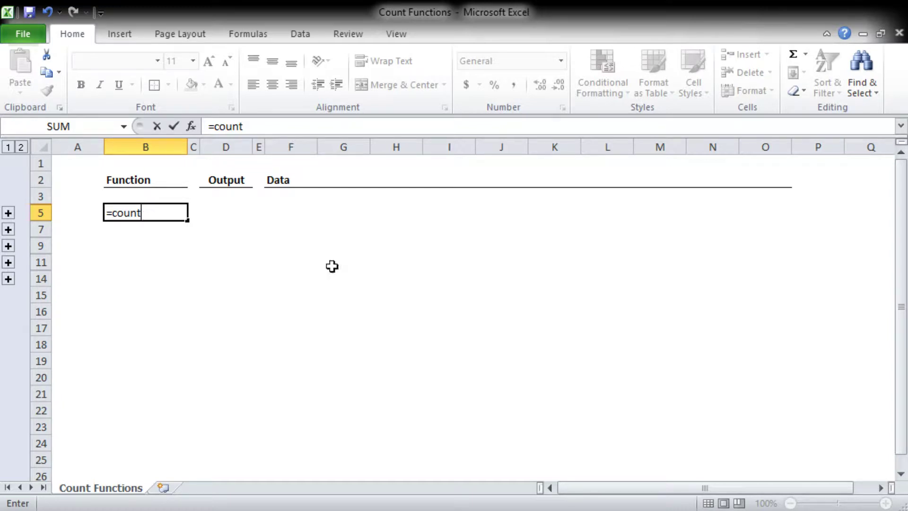
key("Escape")
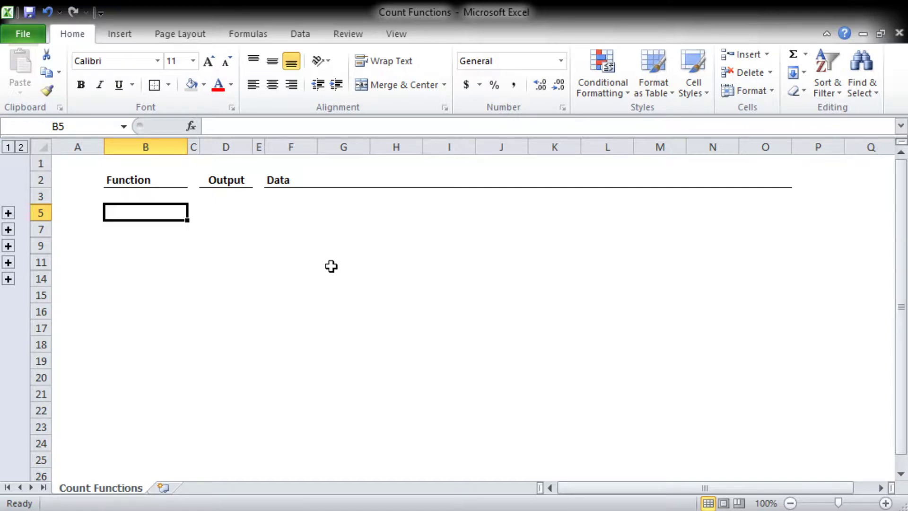
Step: Expand the COUNT row and inspect the range counted by the D4 formula
left_click(8, 213)
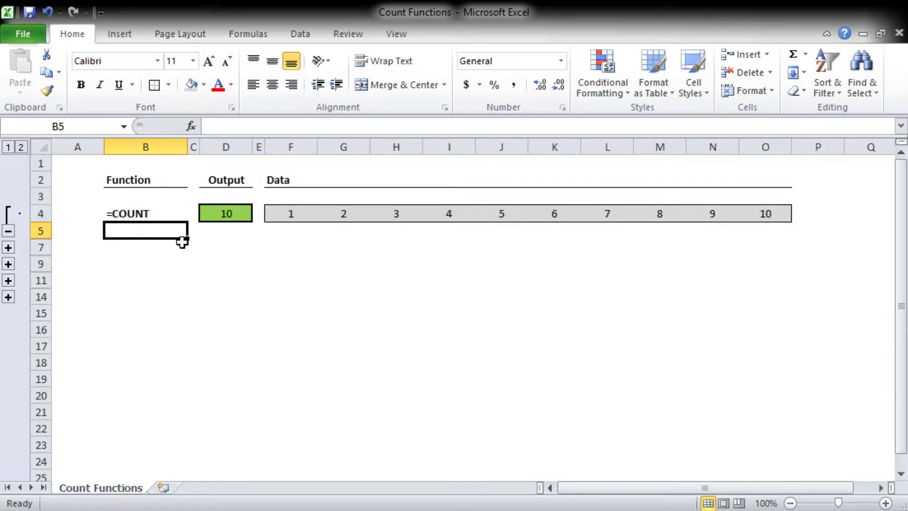
key("Up")
key("Right")
key("Right")
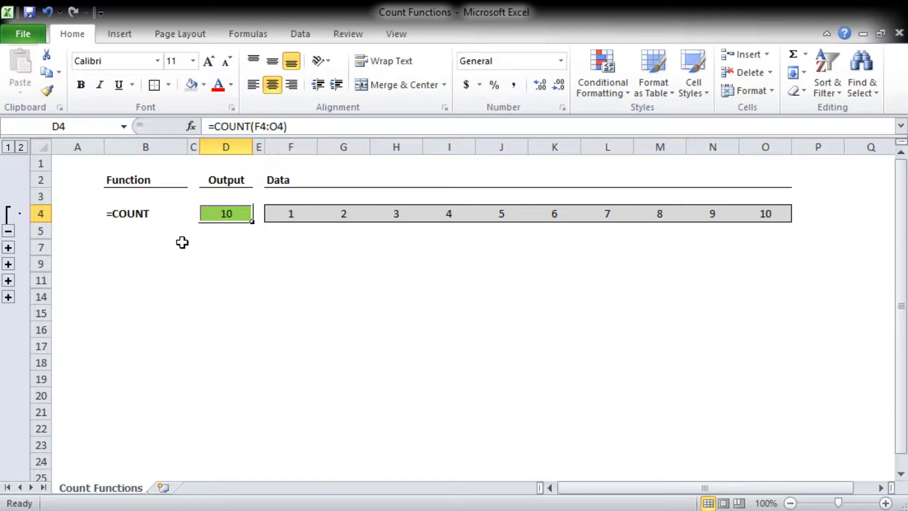
key("F2")
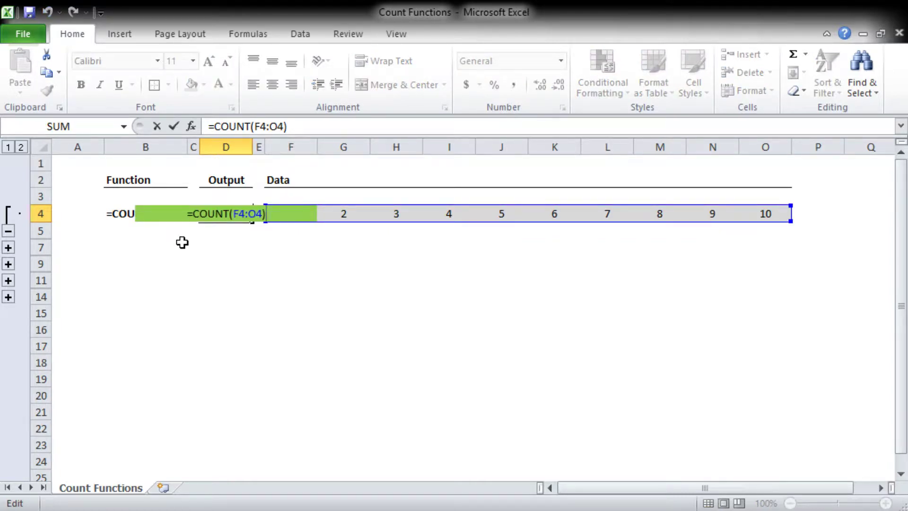
key("Escape")
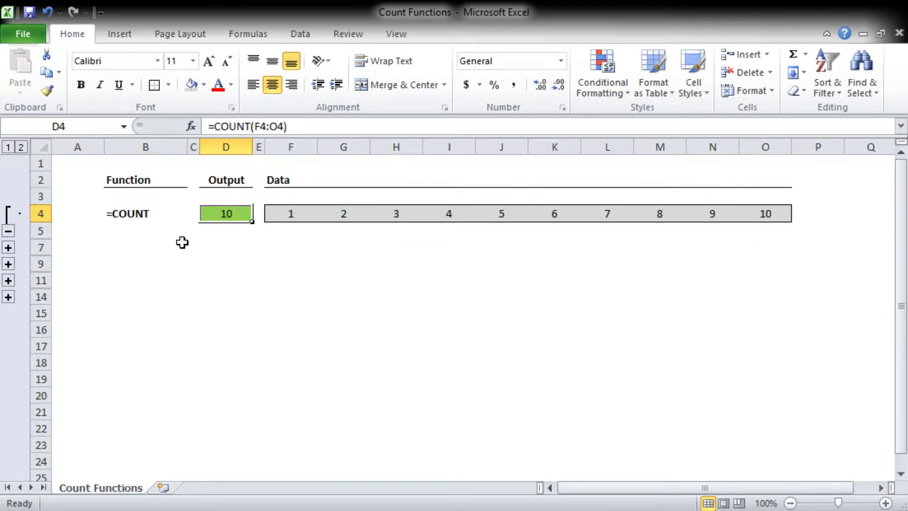
Step: Clear O4 and then F4:N4 so COUNT drops to 9 and then 0, then undo to restore 1–10
key("Right")
key("Right")
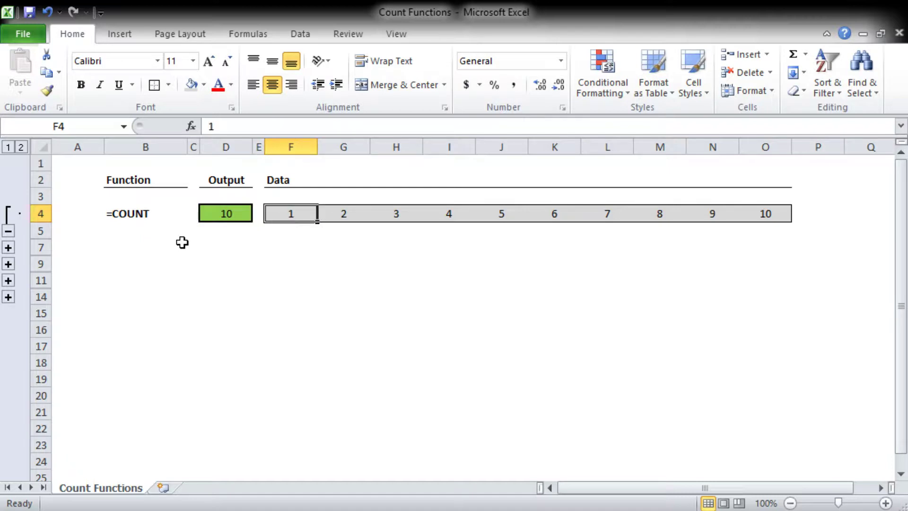
key("Left")
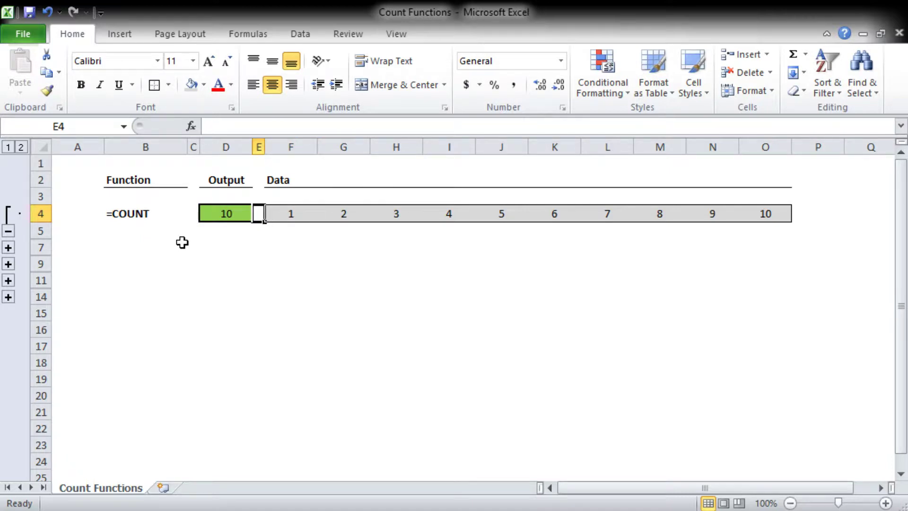
key("Left")
key("Right")
key("Right")
key("ctrl+Right")
key("Delete")
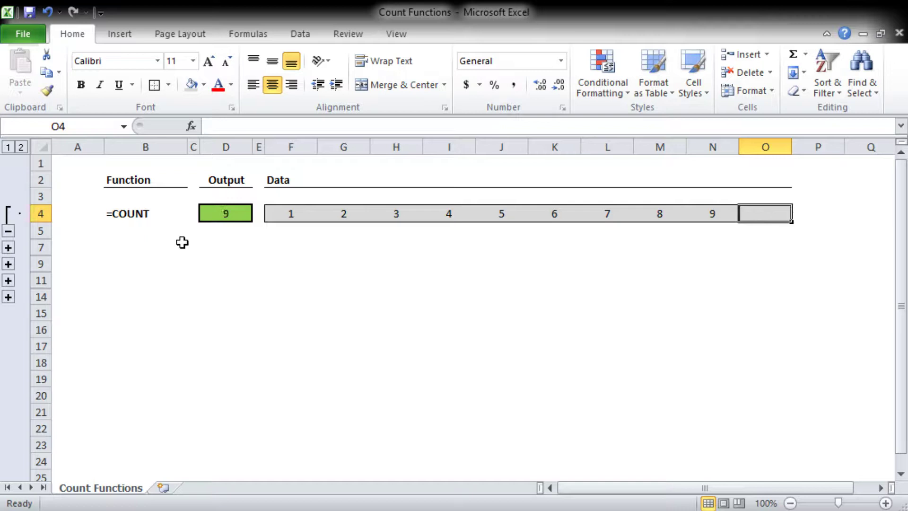
key("Left")
key("ctrl+shift+Left")
key("Delete")
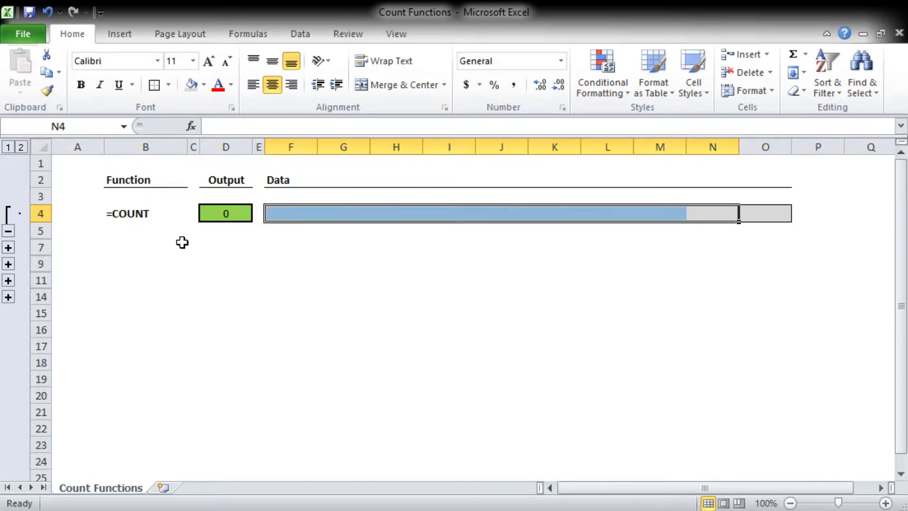
key("ctrl+z")
key("ctrl+z")
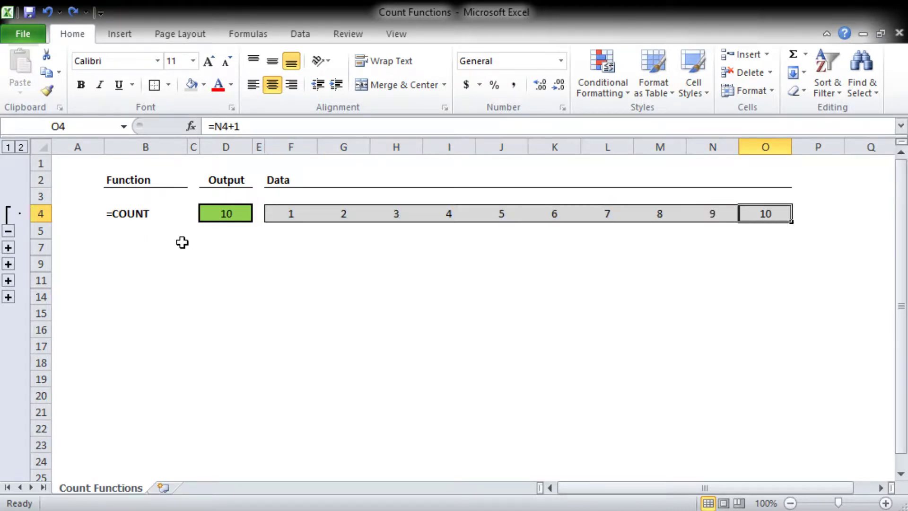
key("ctrl+Left")
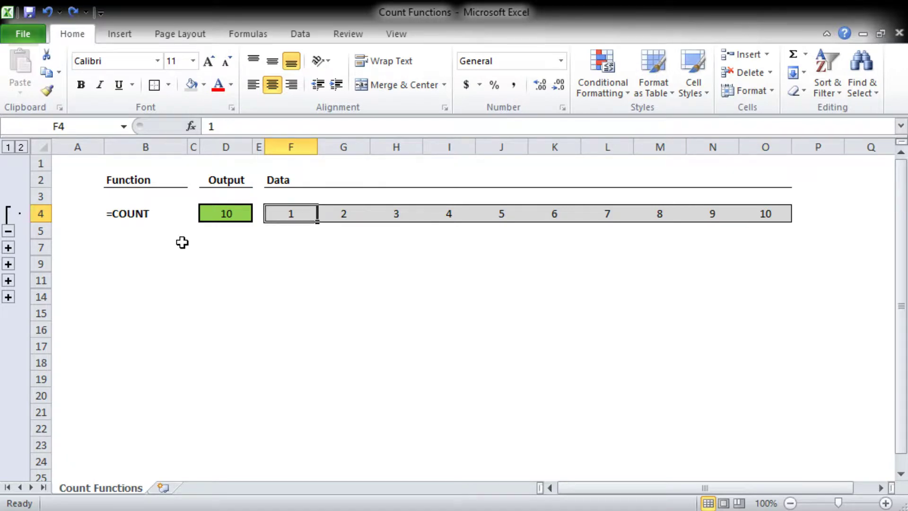
key("Left")
key("Right")
left_click(8, 248)
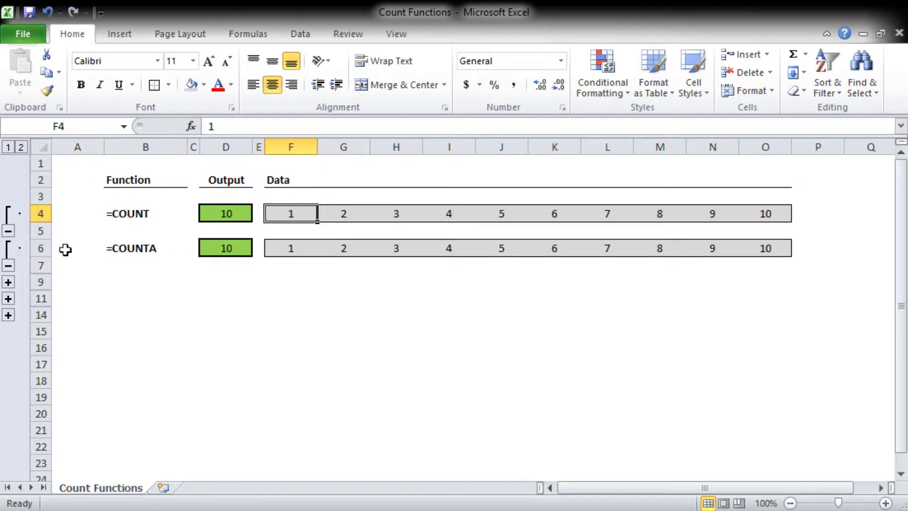
left_click(132, 248)
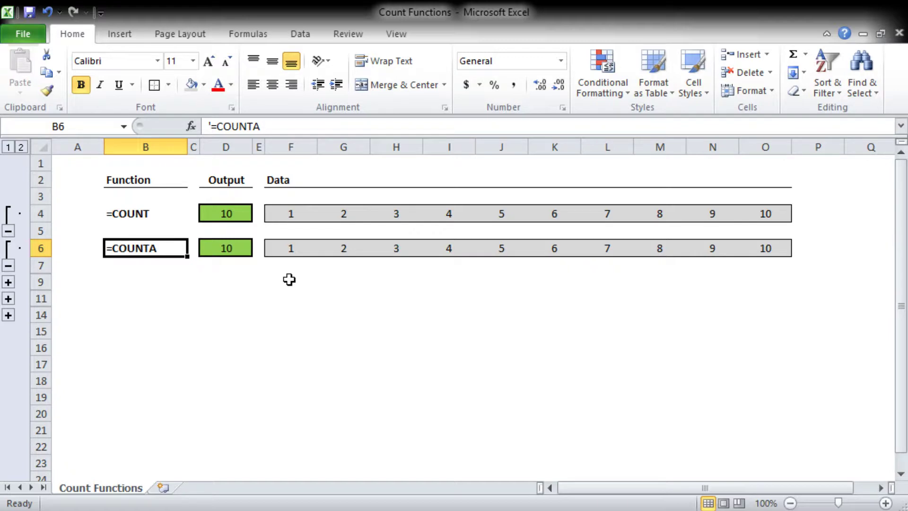
key("Right")
key("Right")
key("Right")
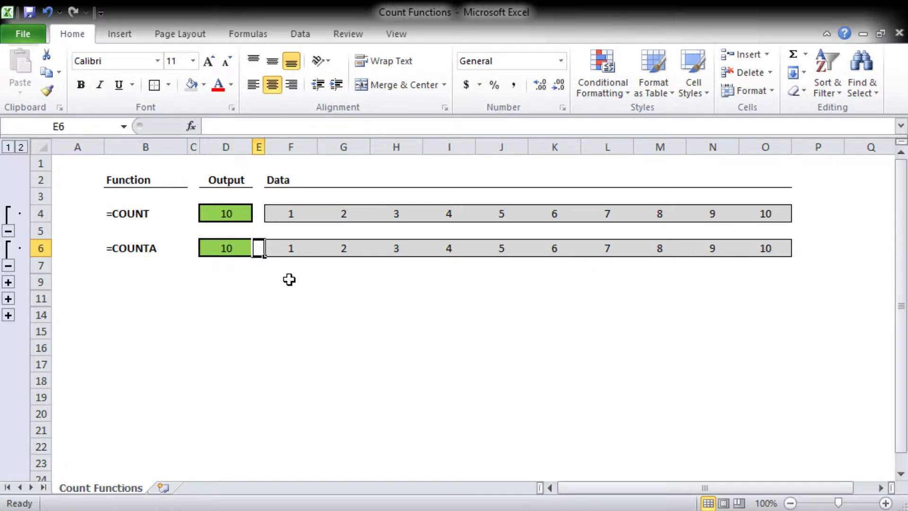
key("Right")
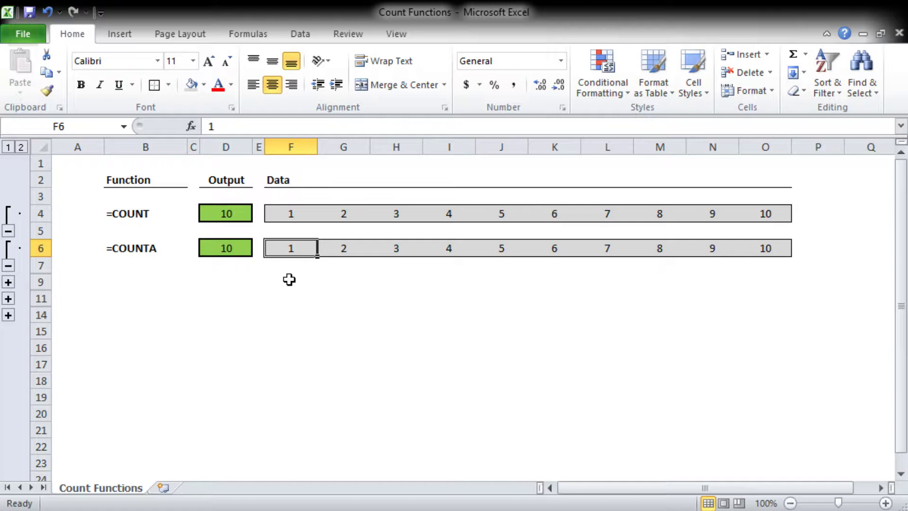
key("Left")
key("Left")
key("F2")
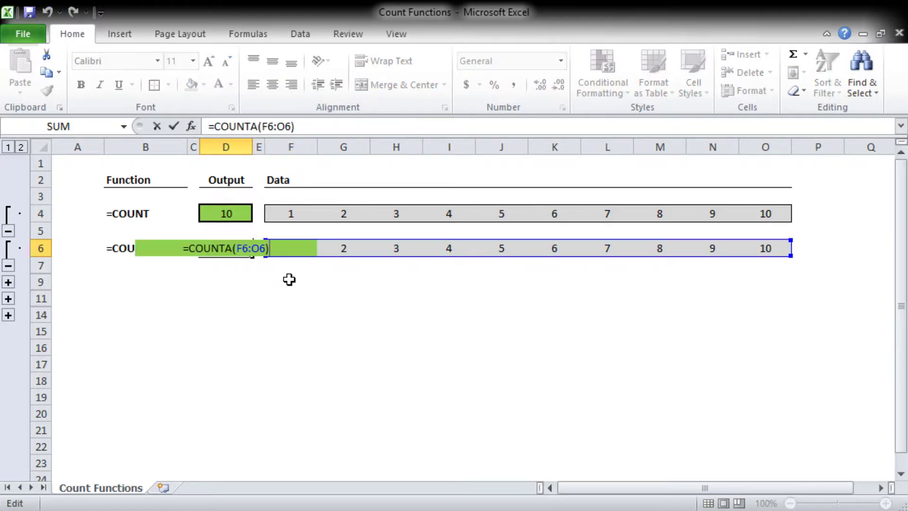
key("Escape")
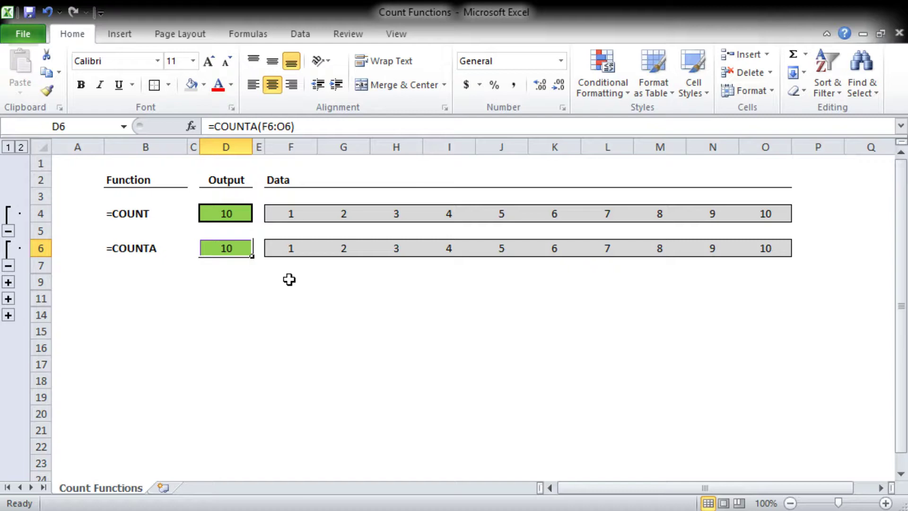
key("Right")
key("Right")
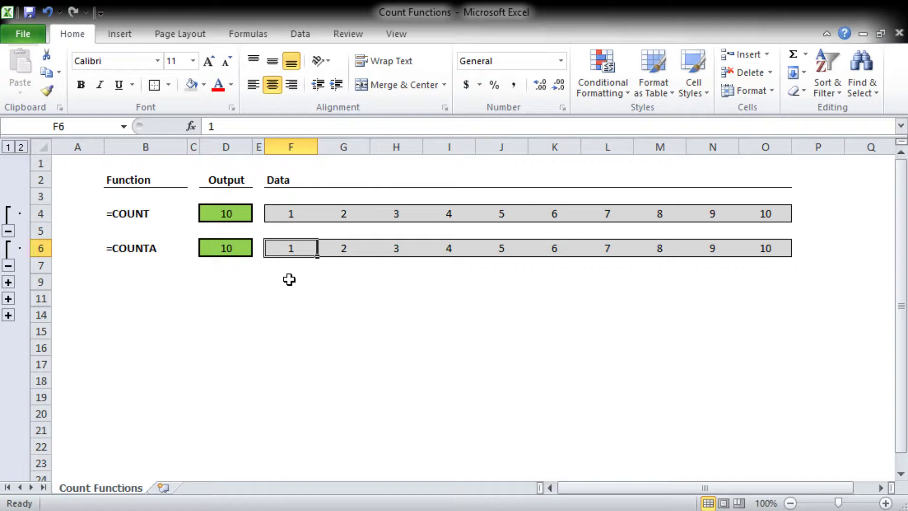
key("Up")
key("Up")
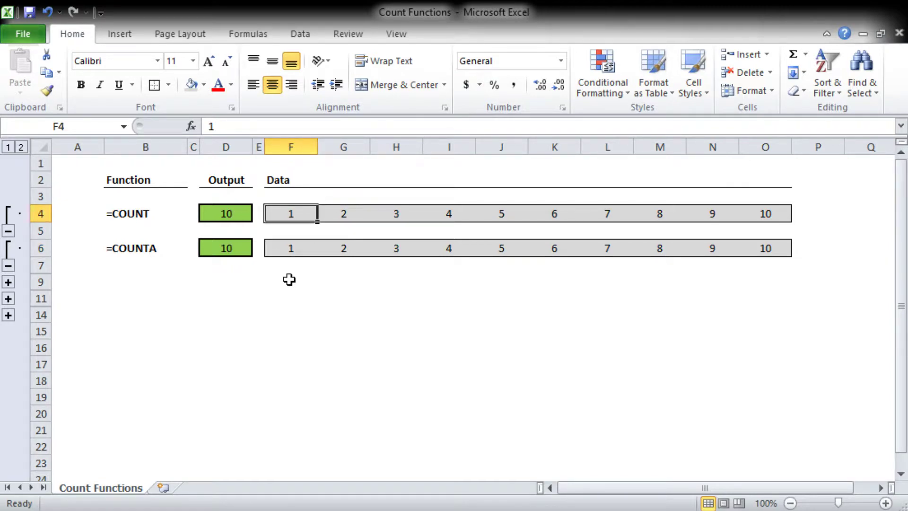
key("Down")
key("Down")
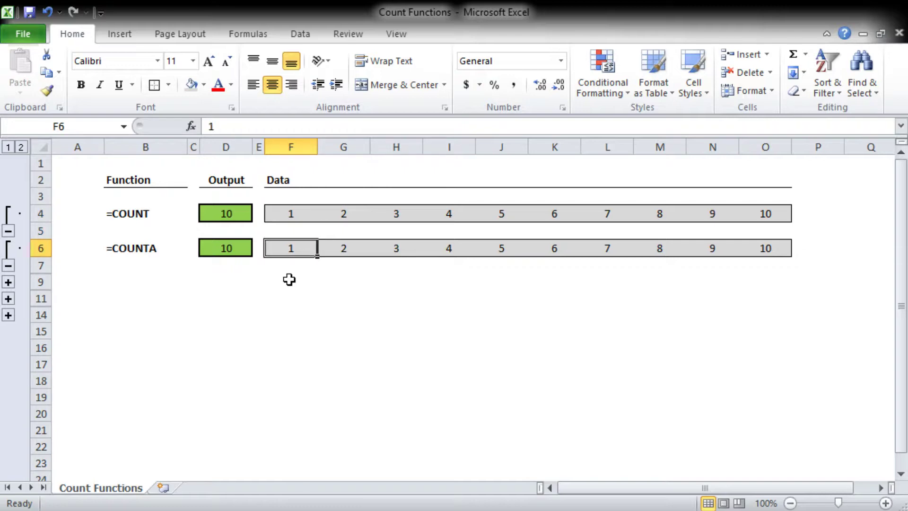
type("a")
key("Escape")
key("Right")
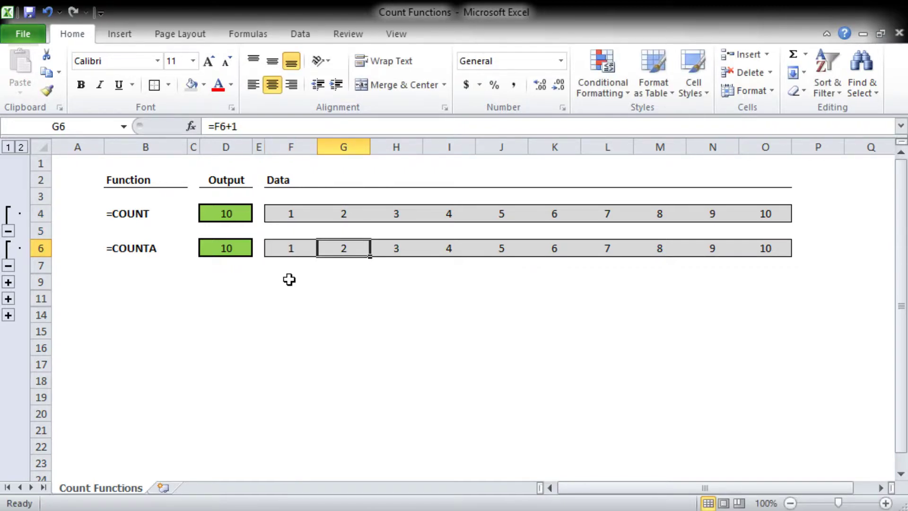
key("ctrl+Right")
type("a")
key("Return")
key("Up")
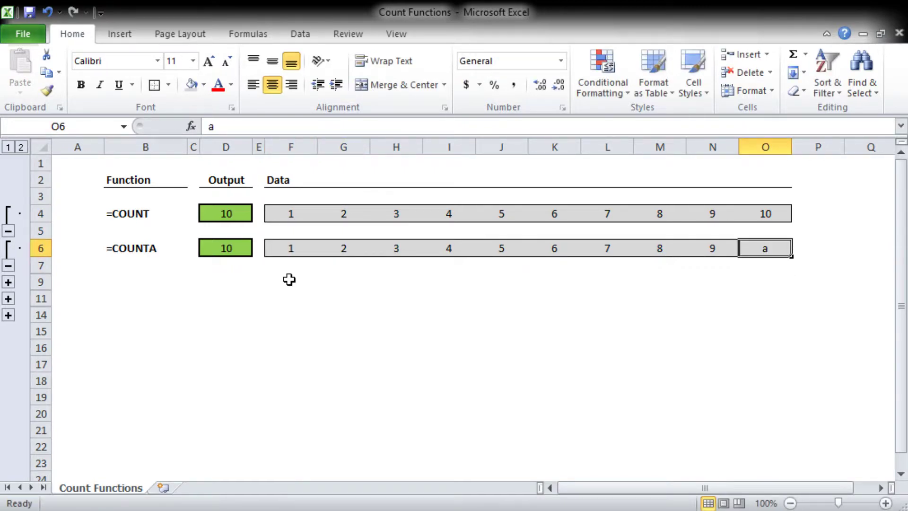
key("ctrl+c")
key("ctrl+shift+Left")
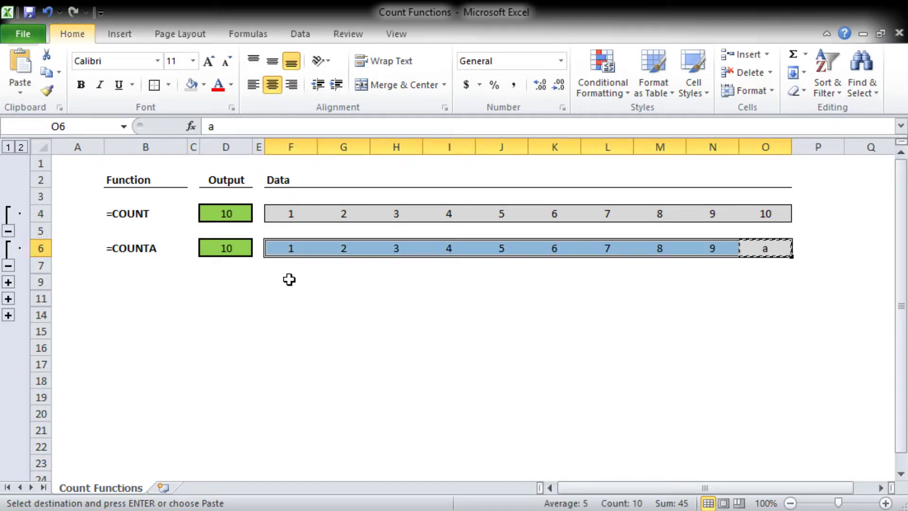
key("ctrl+v")
key("Left")
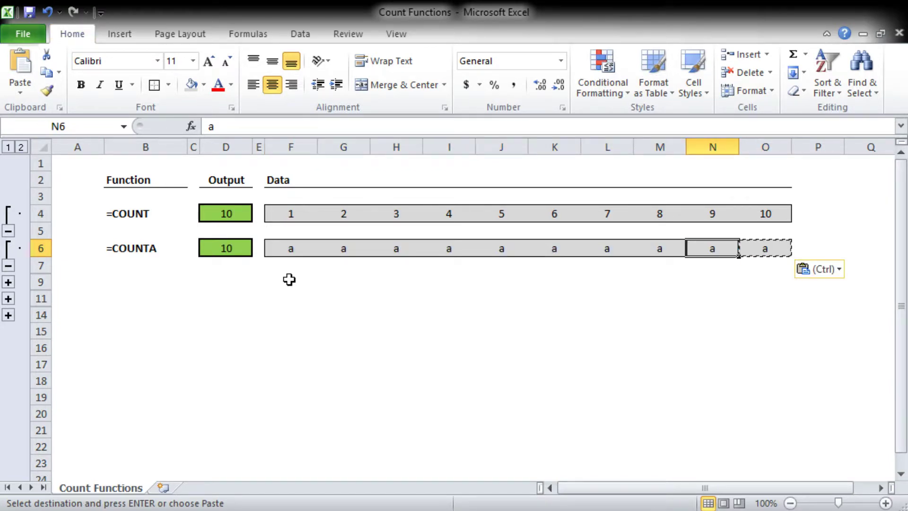
key("Escape")
key("Left")
key("ctrl+Left")
key("ctrl+shift+Right")
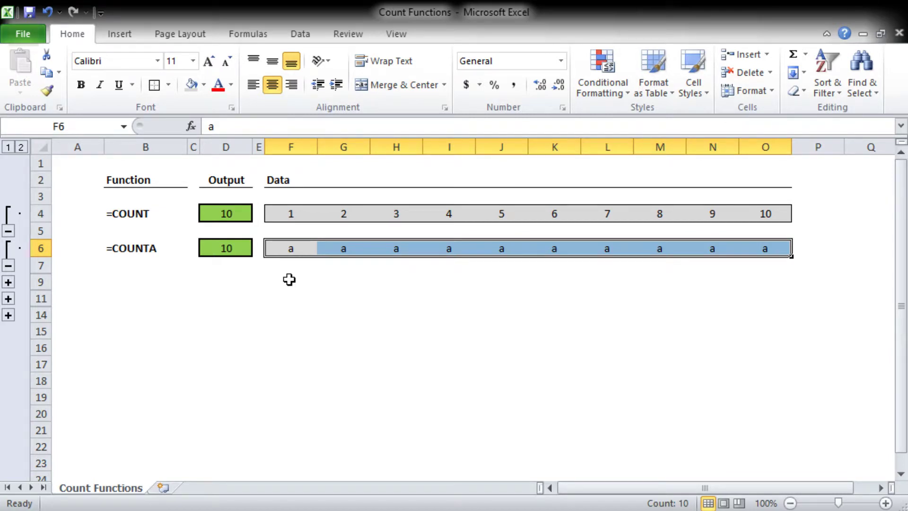
key("ctrl+c")
key("Up")
key("Up")
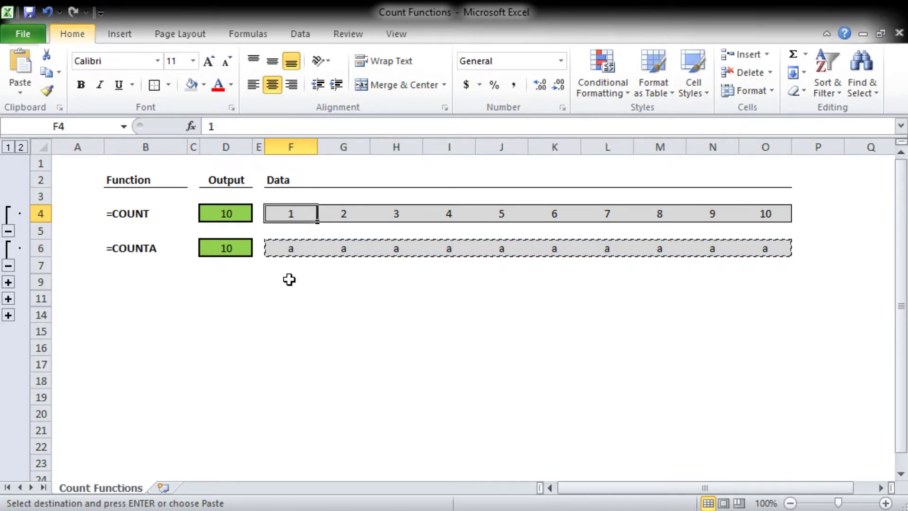
key("ctrl+v")
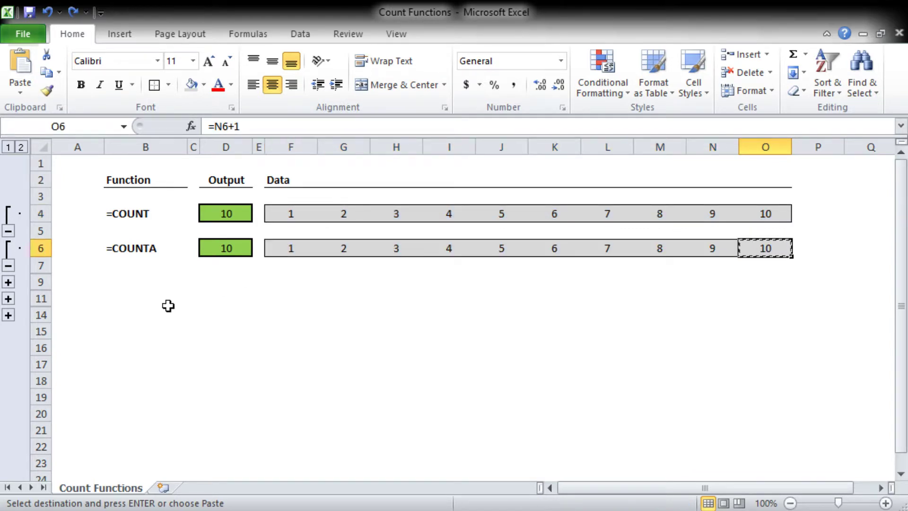
left_click(8, 282)
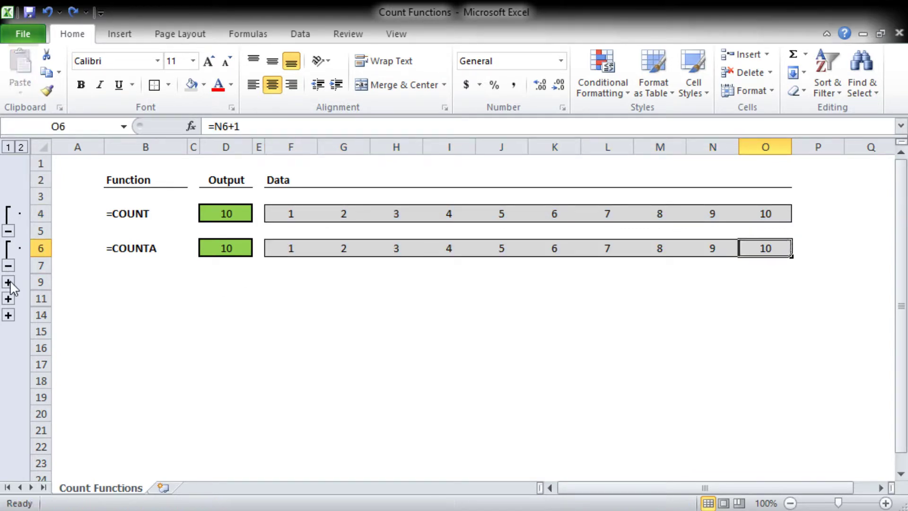
key("Down")
key("Down")
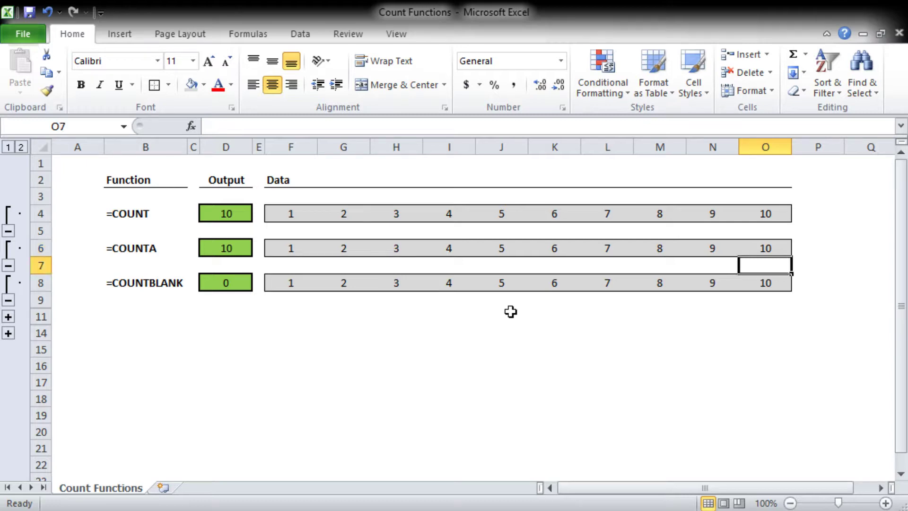
key("ctrl+Left")
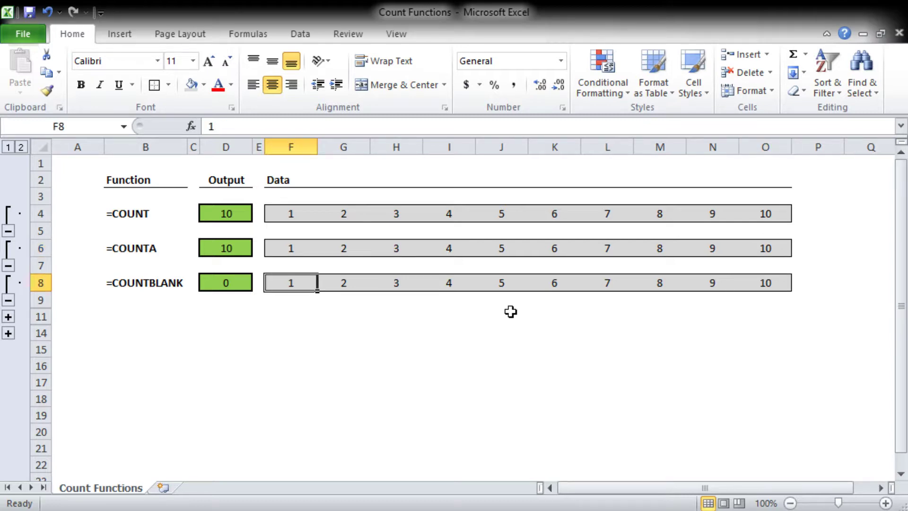
key("Left")
key("Left")
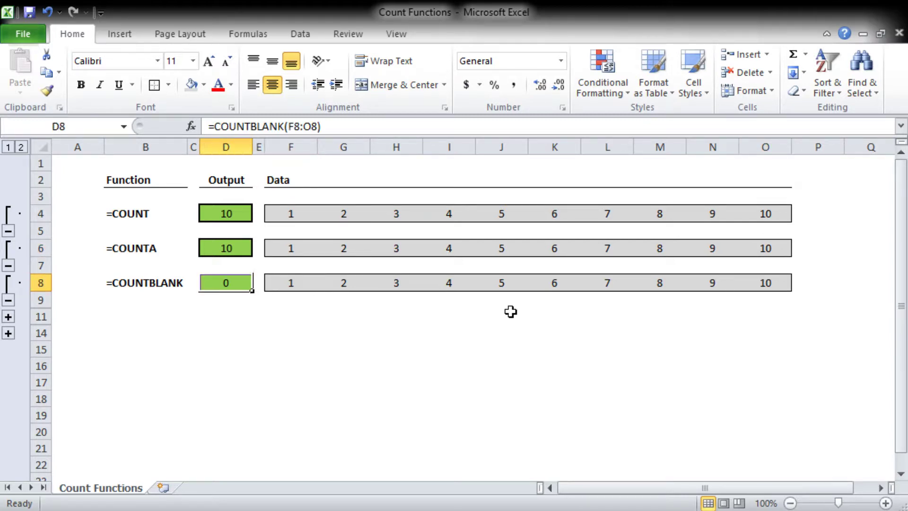
key("F2")
key("Escape")
key("Right")
key("Right")
key("Right")
key("ctrl+Right")
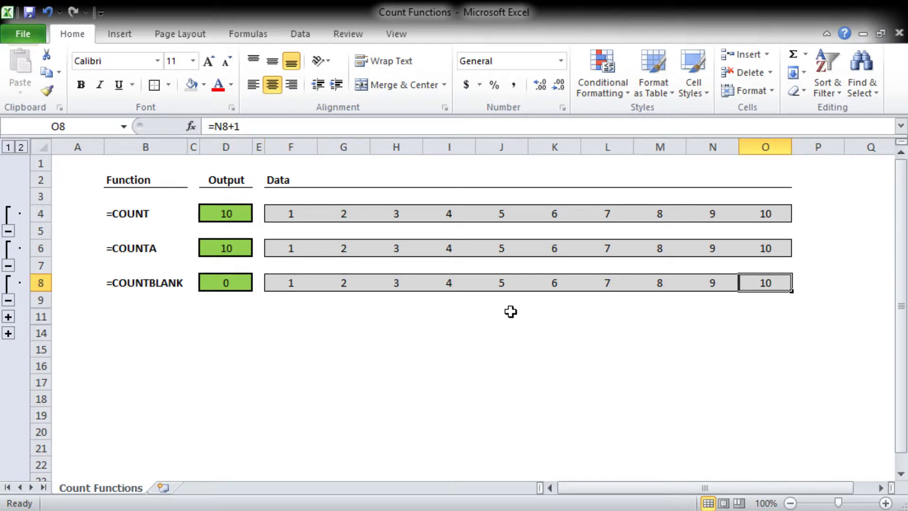
key("Delete")
key("Left")
key("ctrl+shift+Left")
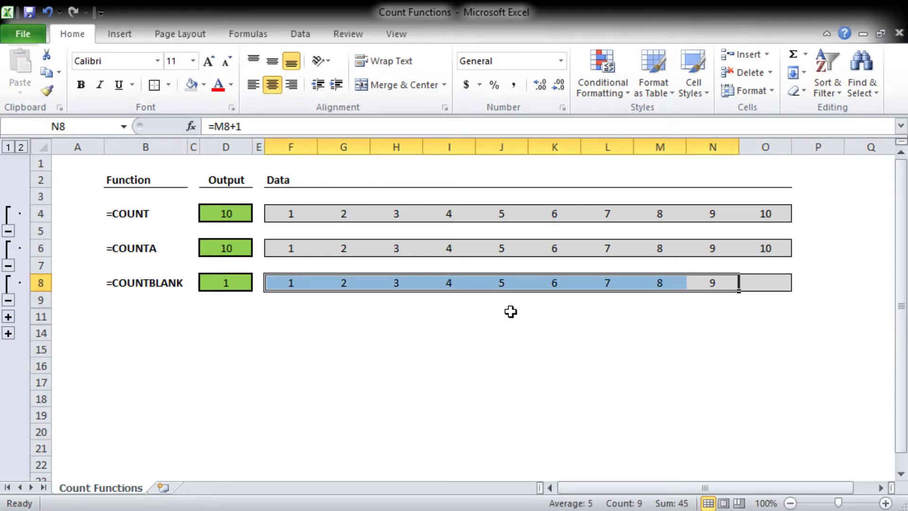
key("Delete")
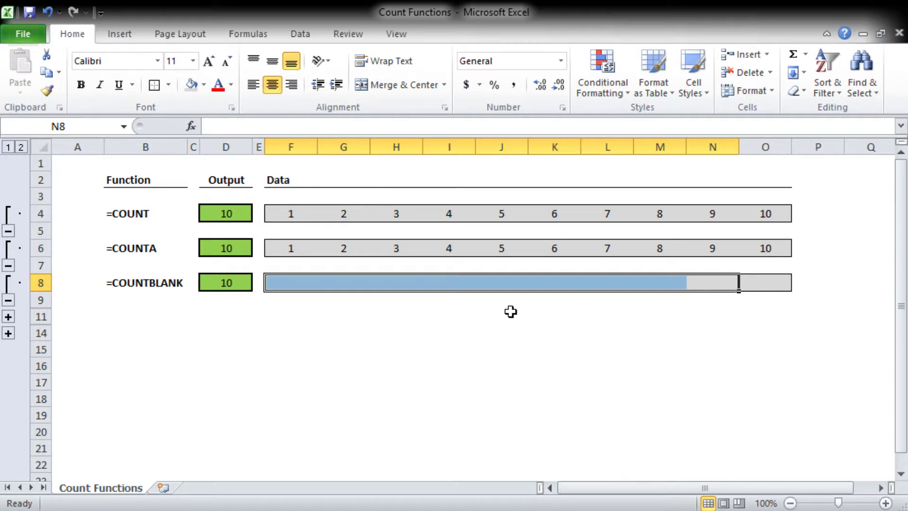
key("ctrl+z")
key("ctrl+z")
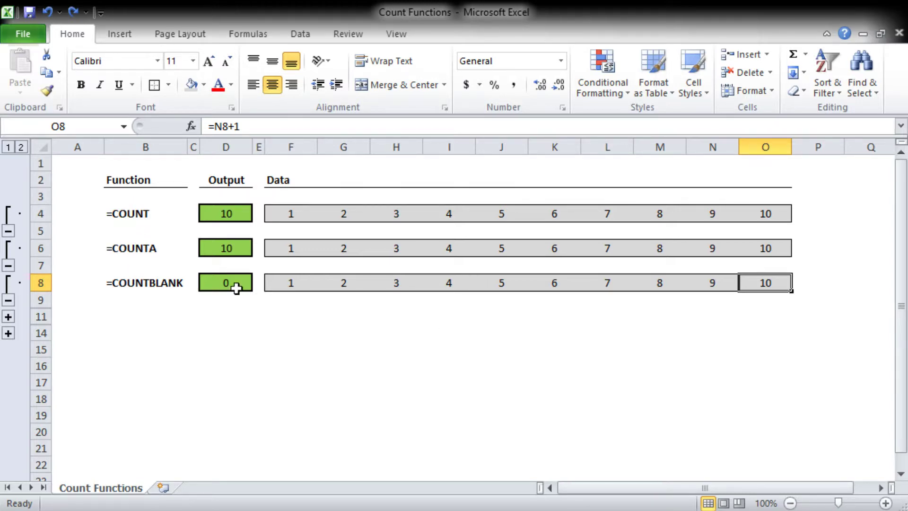
Step: Expand the COUNTIF row 10 and select its data values 1–10
left_click(8, 317)
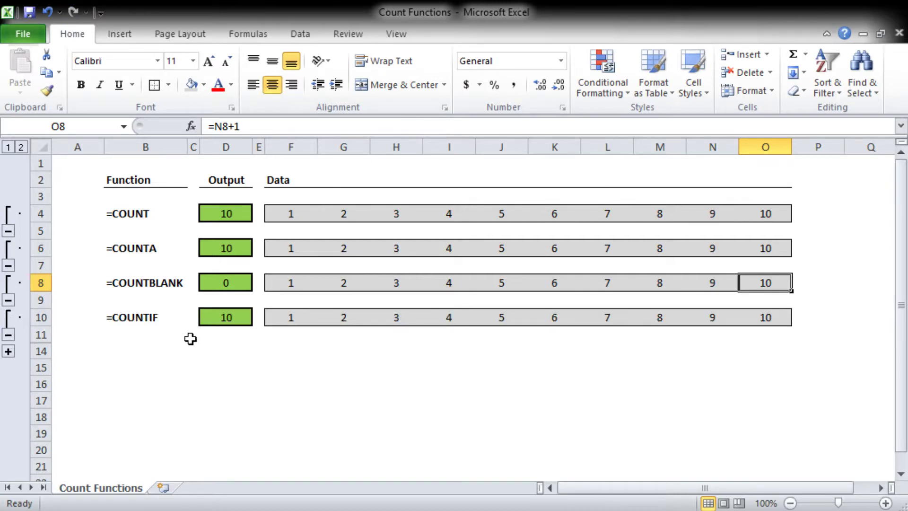
left_click_drag(284, 314, 768, 318)
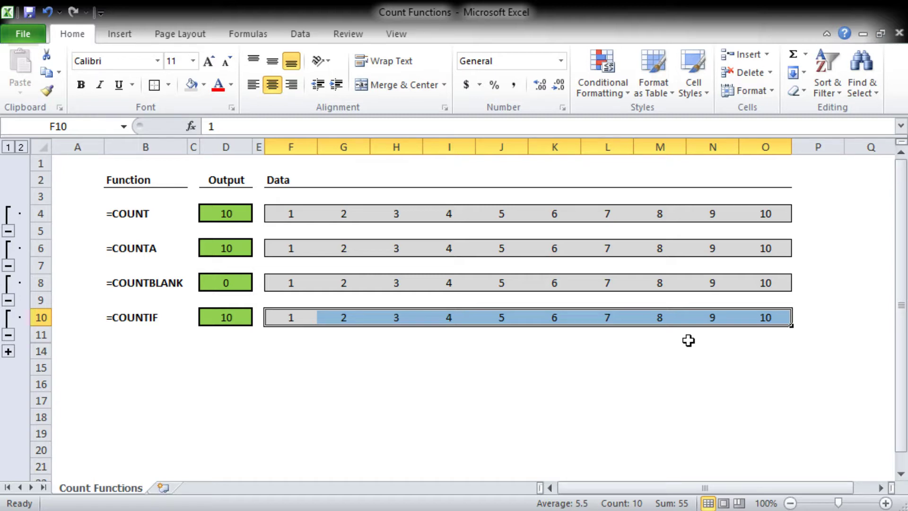
left_click(225, 318)
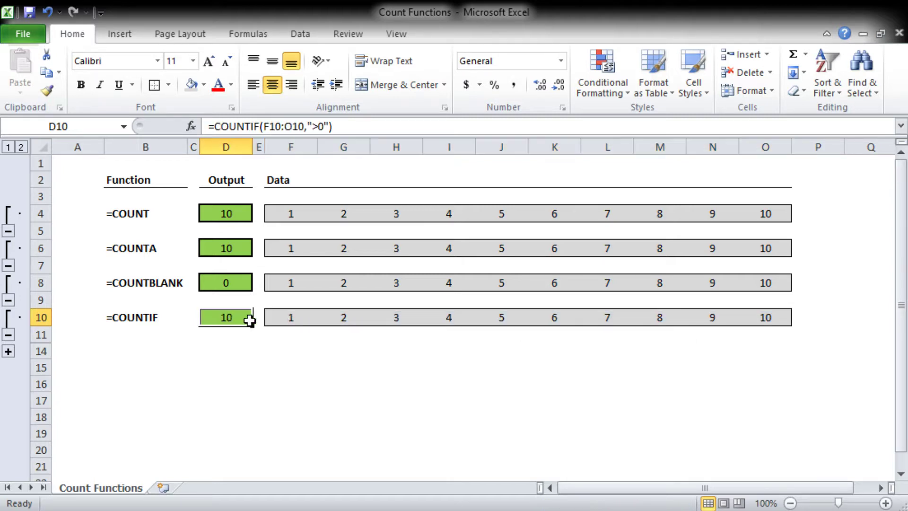
Step: Examine the ">0" criterion in D10's =COUNTIF(F10:O10,">0") and leave it unchanged at 10
key("F2")
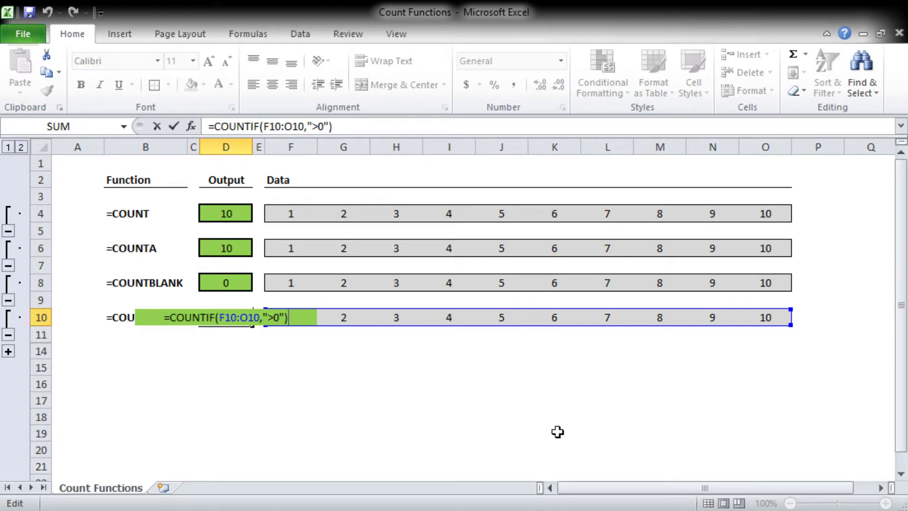
key("Left")
key("Left")
key("Left")
key("Left")
key("shift+Left")
key("shift+Right")
key("shift+Right")
key("shift+Right")
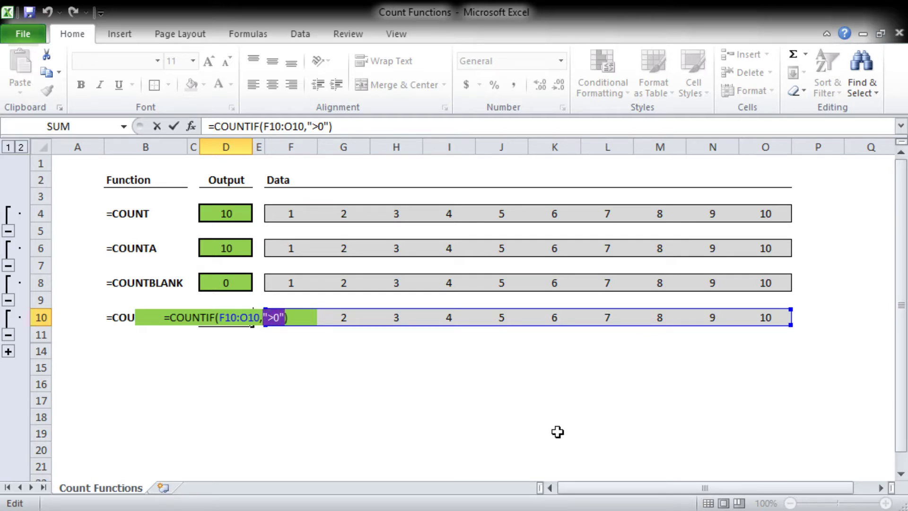
key("shift+Left")
key("shift+Left")
key("shift+Left")
key("shift+Right")
key("shift+Right")
key("shift+Right")
key("ctrl+Return")
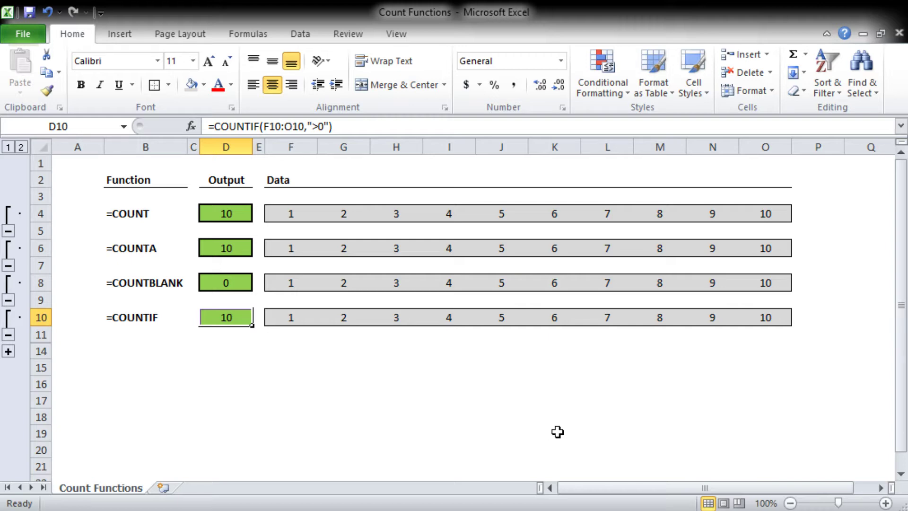
key("F2")
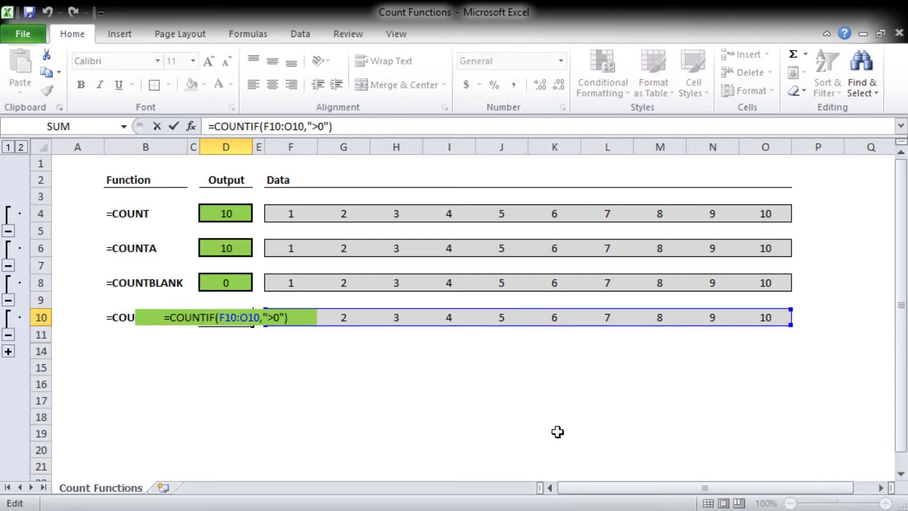
key("Left")
key("Left")
key("shift+Left")
type("5")
key("Return")
key("Up")
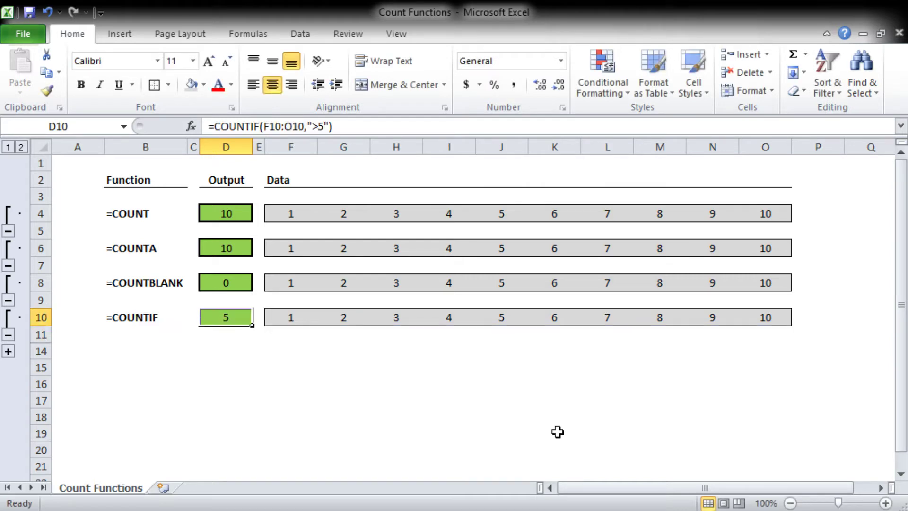
key("Right")
key("Right")
key("Right")
key("Right")
key("Right")
key("Right")
key("Right")
key("ctrl+shift+Right")
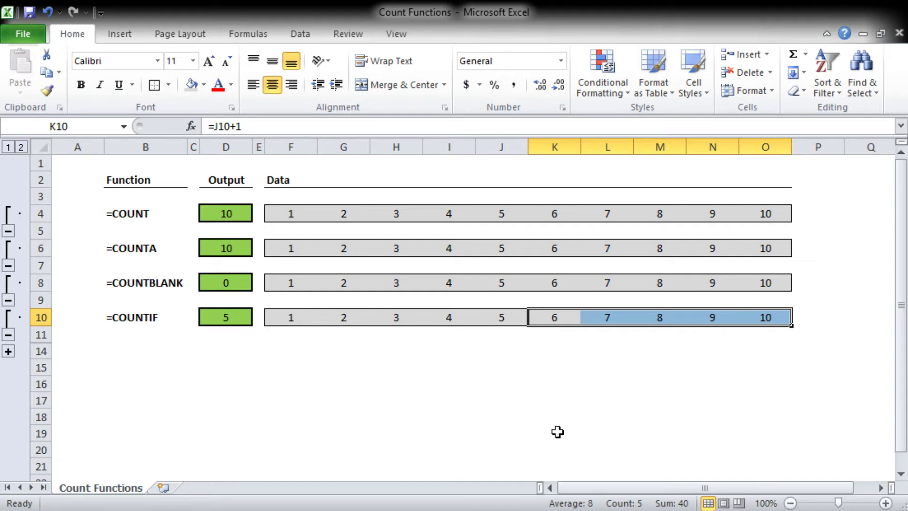
key("Left")
key("Left")
key("Left")
key("Left")
key("Left")
key("Left")
key("Left")
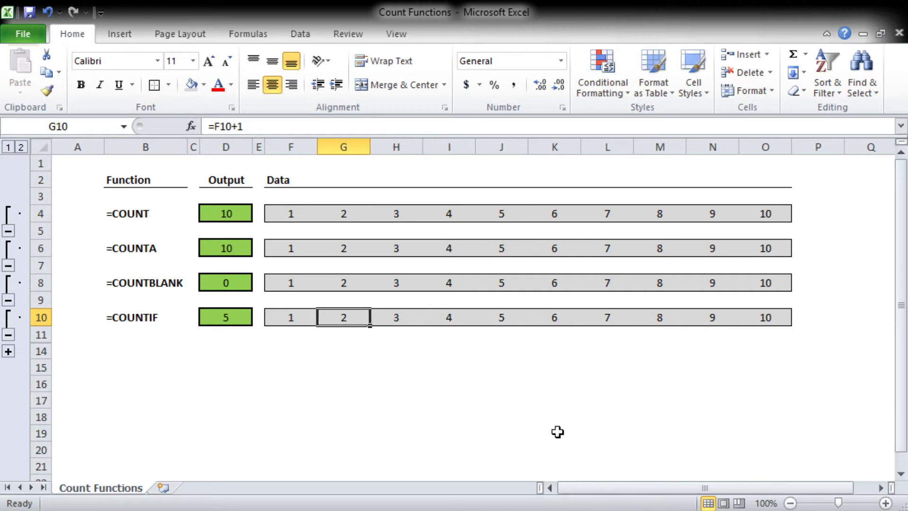
key("ctrl+z")
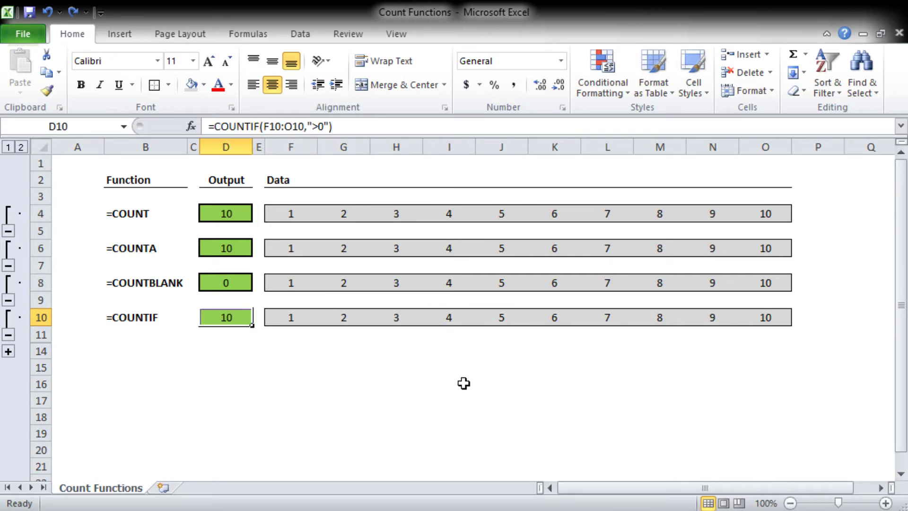
Step: Expand COUNTIFS rows 12–13 and view the D12 formula =COUNTIFS(F12:O12,">0",F13:O13,"=a")
left_click(9, 351)
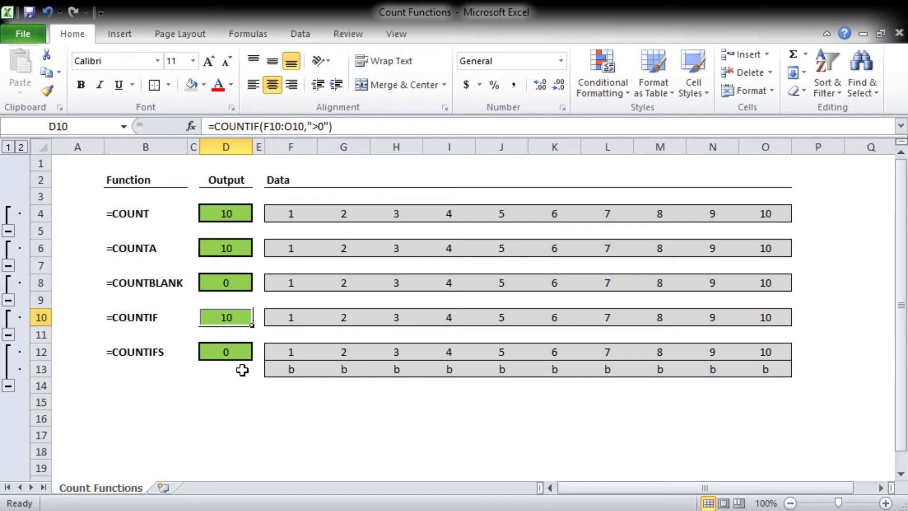
key("Down")
key("Down")
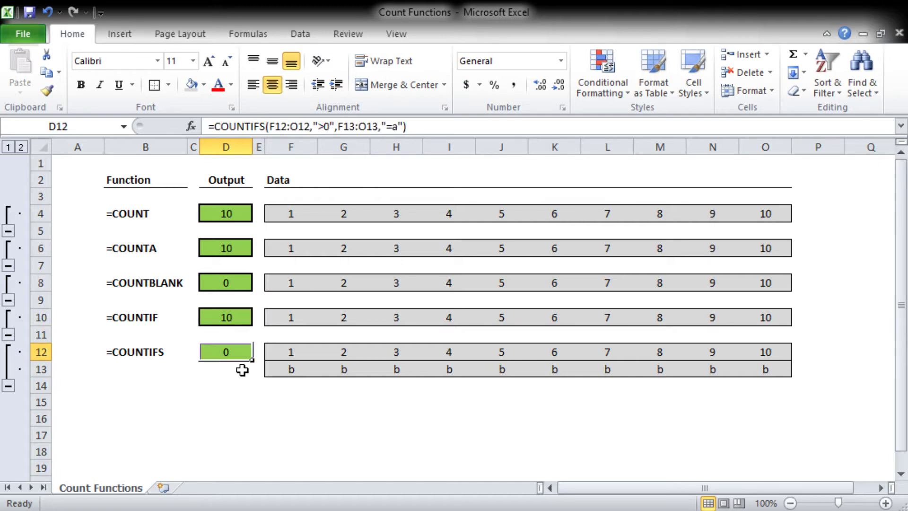
key("F2")
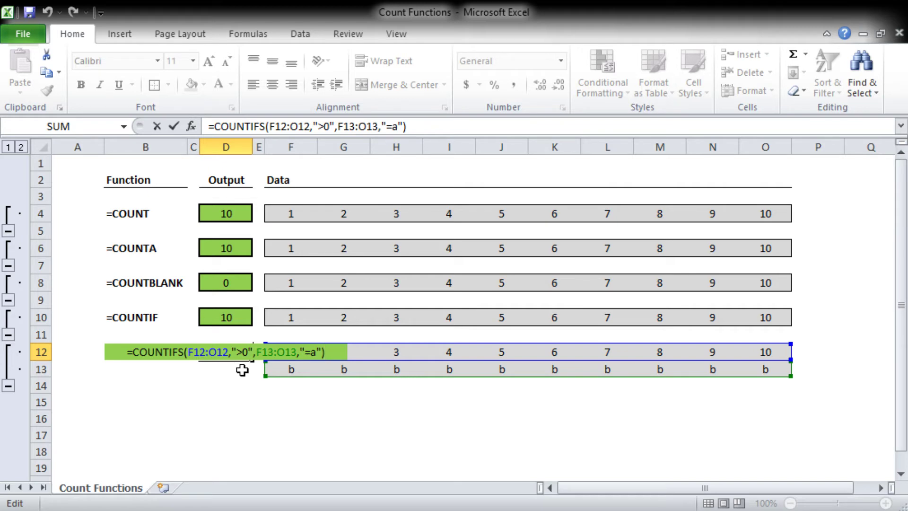
Step: Replace the first b in F13 with a, raising the COUNTIFS output to 1
key("ctrl+Return")
key("Right")
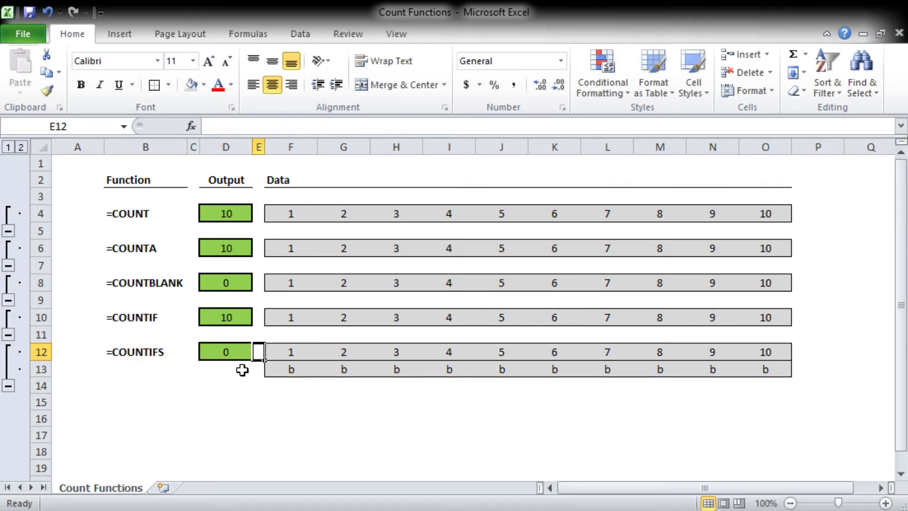
key("Down")
key("Right")
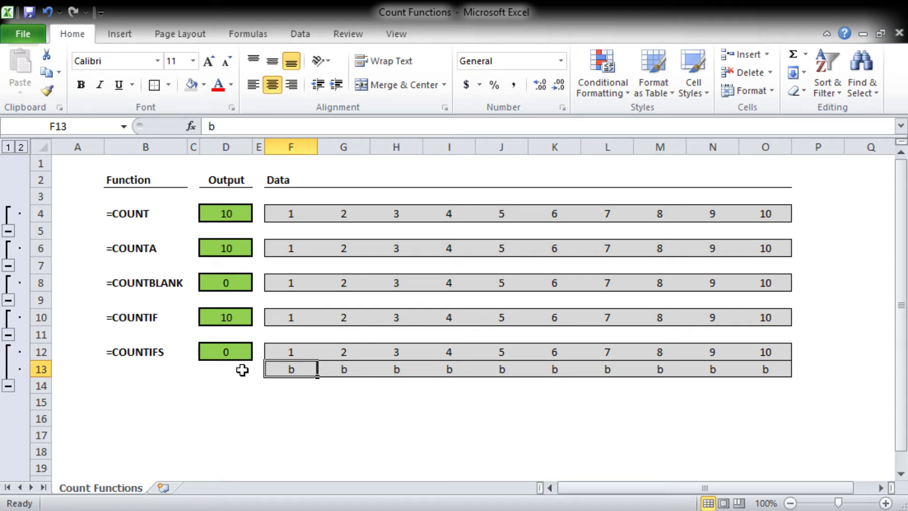
key("Left")
key("Left")
key("Up")
key("Up")
key("Down")
key("Right")
key("Right")
key("Down")
key("Down")
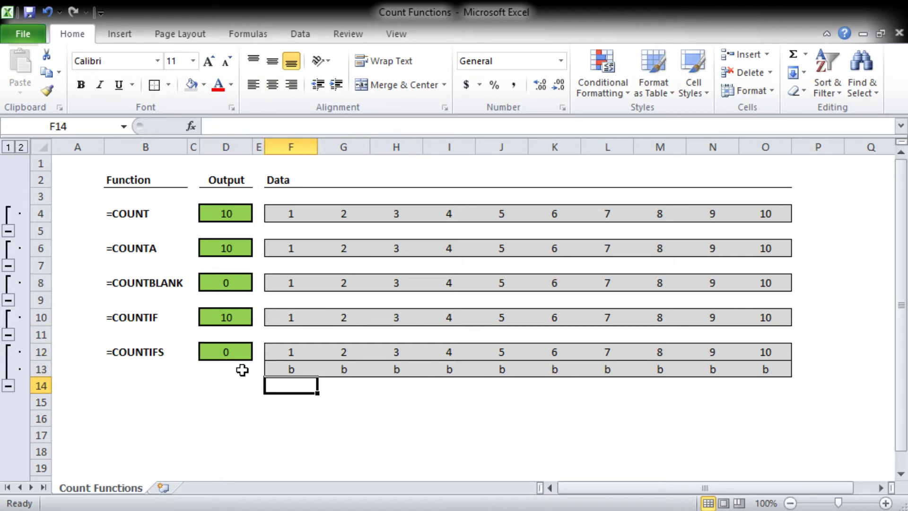
key("Up")
type("a")
key("Right")
key("Left")
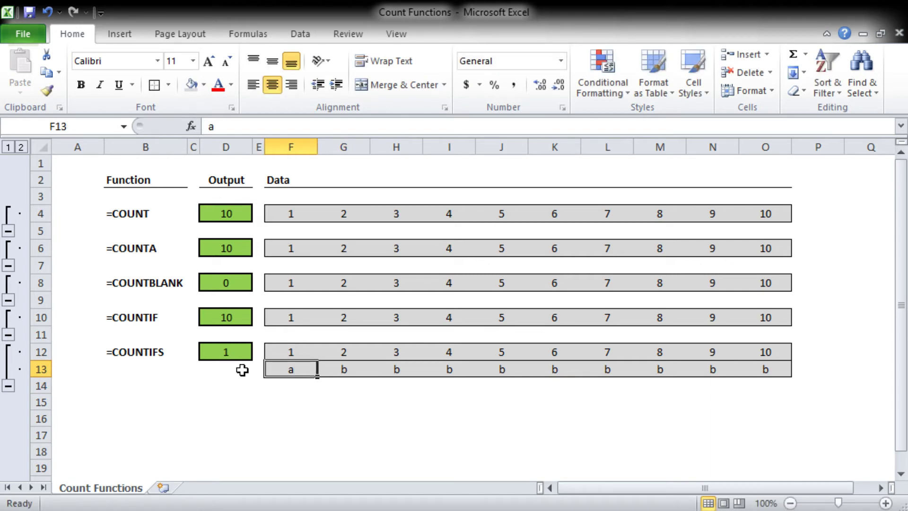
Step: Copy the a from F13 across F13:O13
key("ctrl+c")
key("ctrl+shift+Right")
key("ctrl+v")
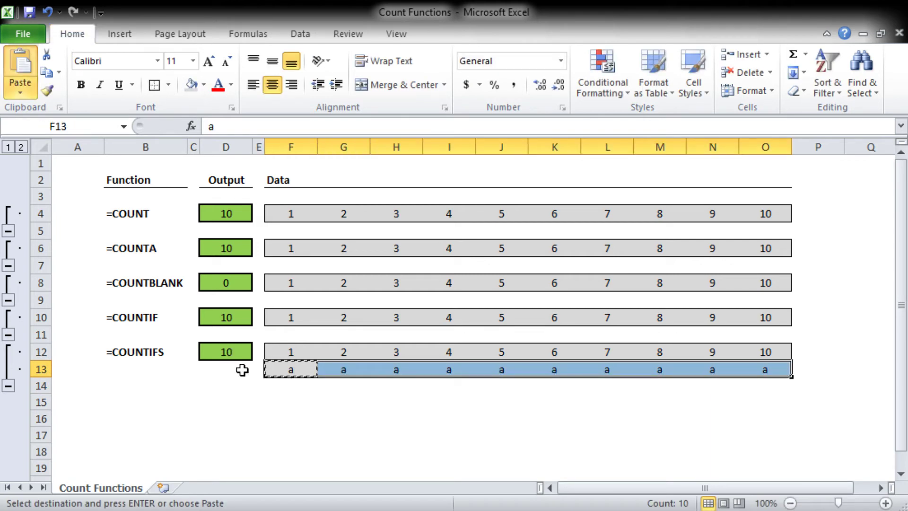
key("Escape")
Step: Return to the COUNTIFS output in D12, now showing 10
key("Left")
key("Right")
key("Up")
key("Left")
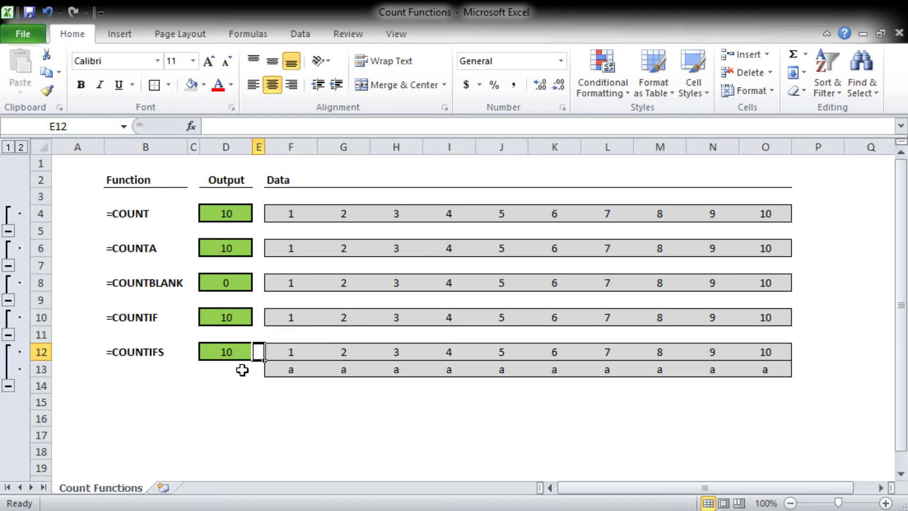
key("Left")
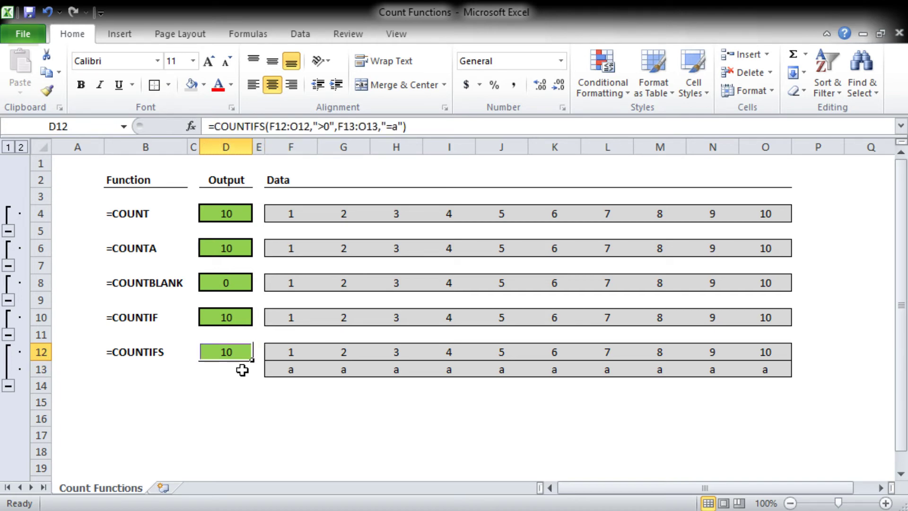
key("F2")
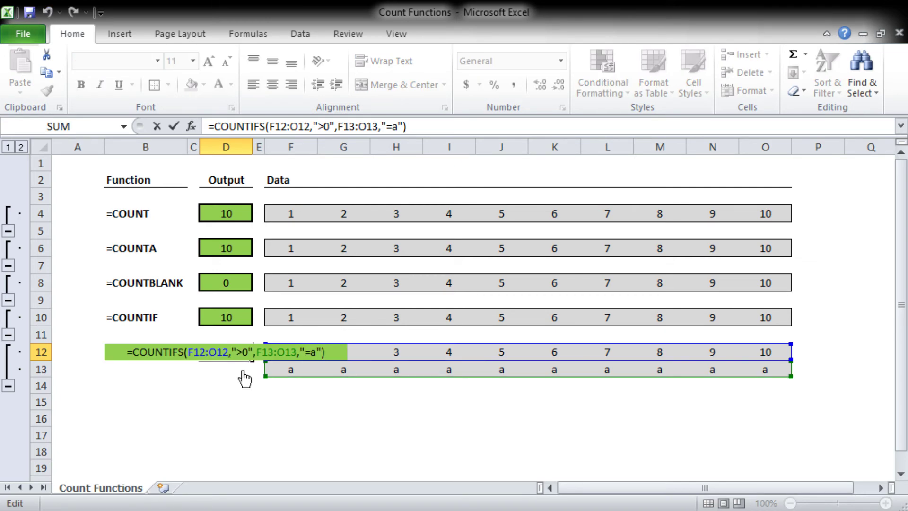
type(",")
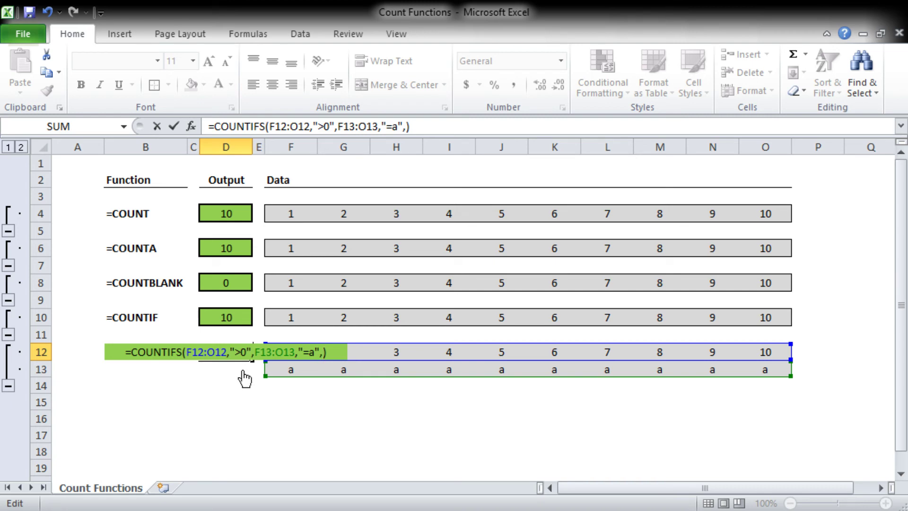
key("BackSpace")
key("Return")
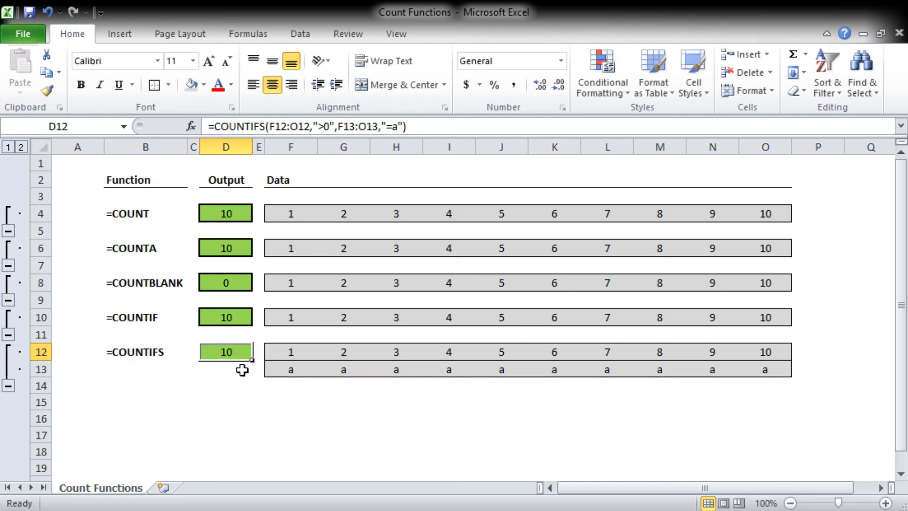